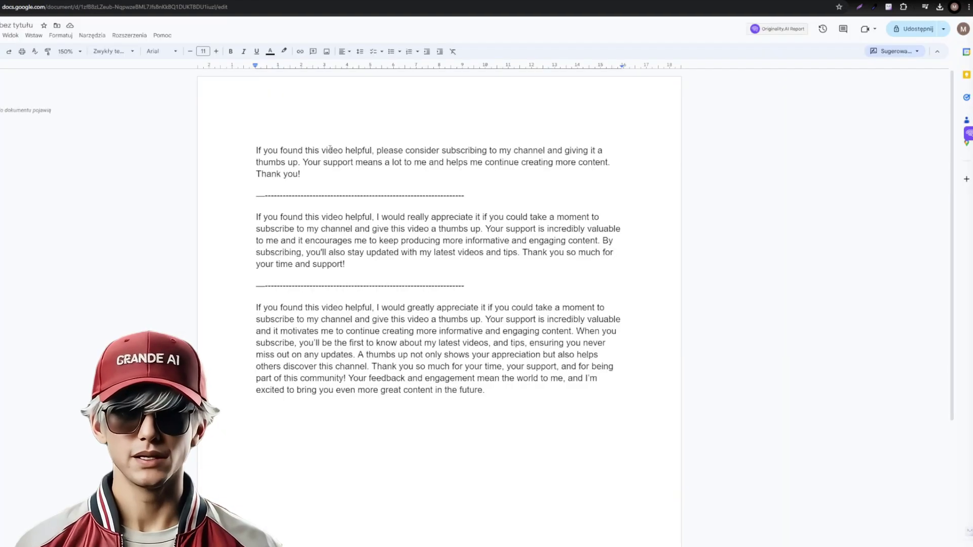
Step: Copy the document's first paragraph into the empty TextNode feeding tts_text in ComfyUI, generate its speech and play the result
triple_click(329, 150)
key("ctrl+c")
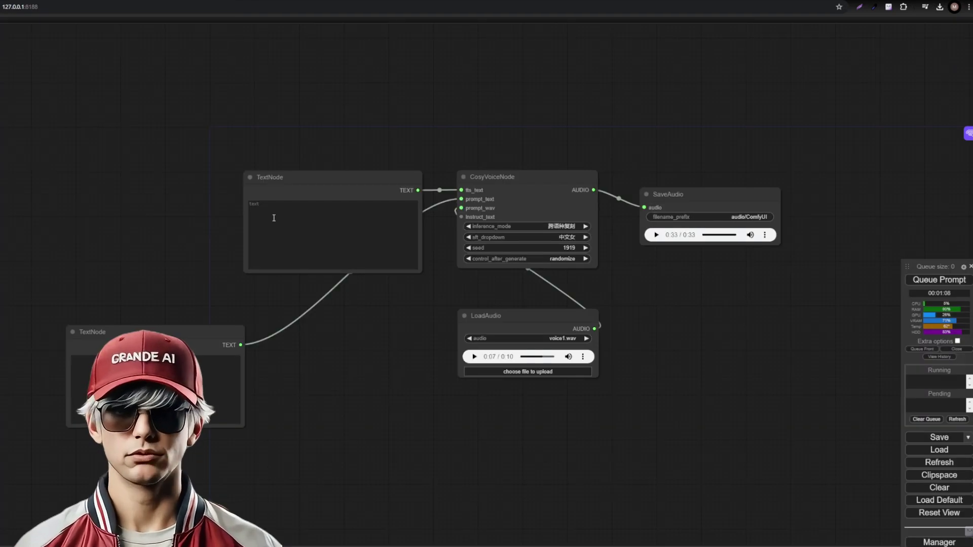
left_click(274, 218)
key("ctrl+v")
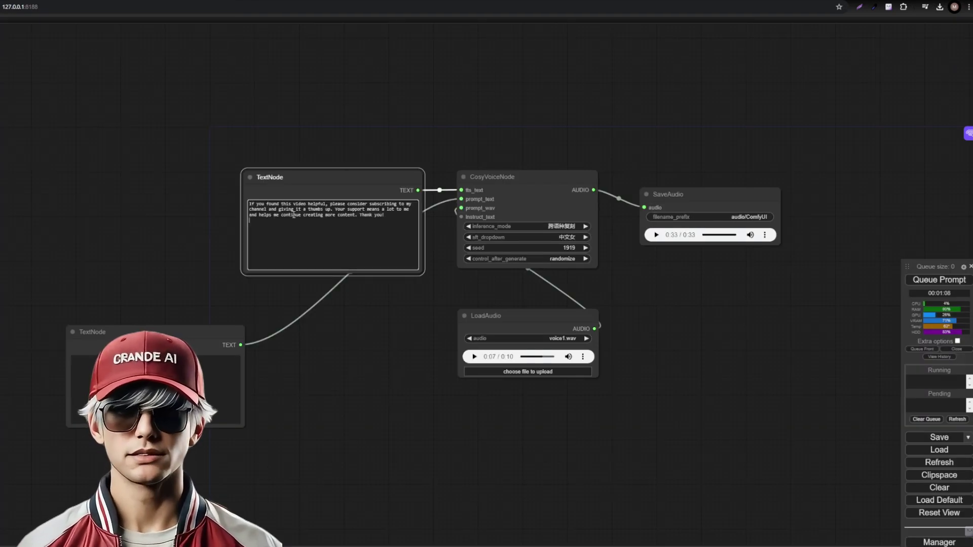
left_click(918, 282)
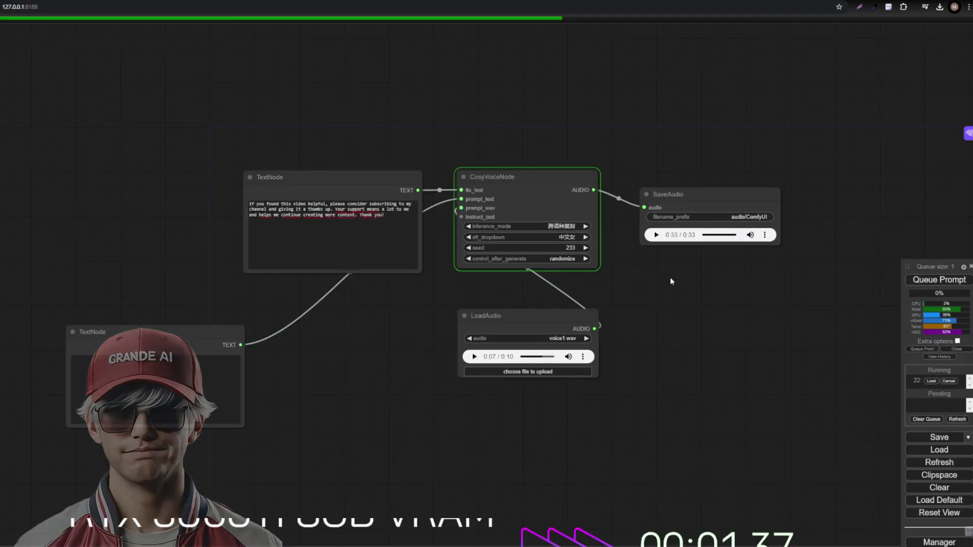
scroll(355, 325, "up", 2)
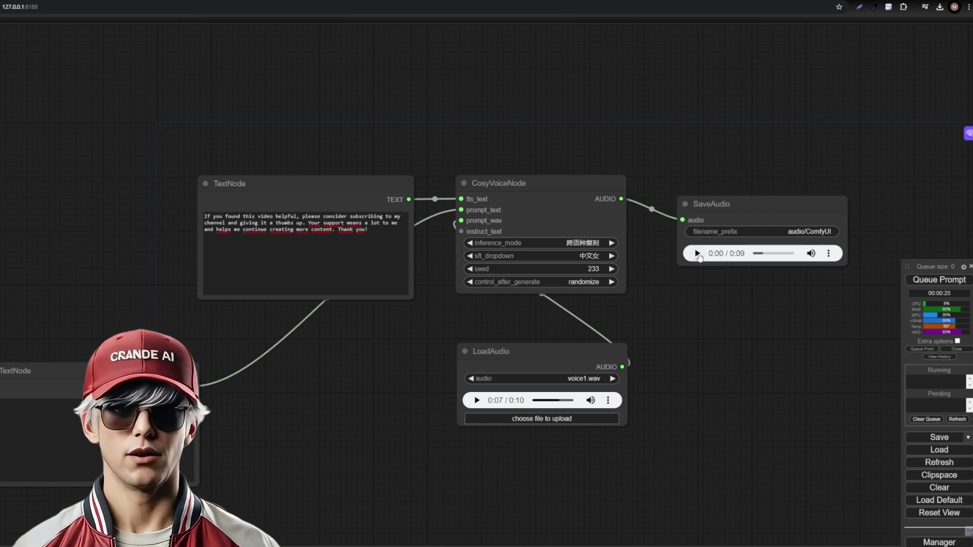
scroll(357, 347, "up", 8)
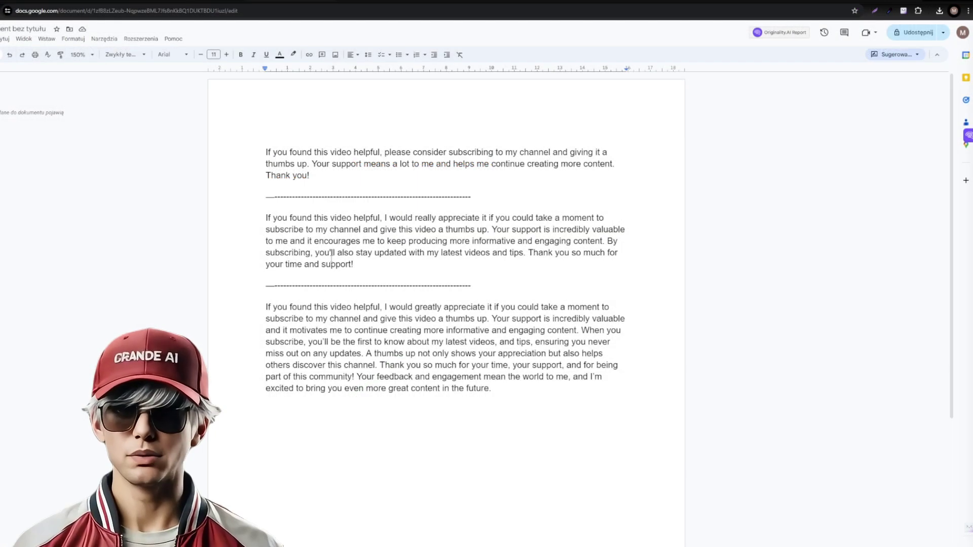
Step: Replace the text in the TextNode feeding tts_text with the document's second paragraph and generate its speech
triple_click(332, 252)
key("ctrl+c")
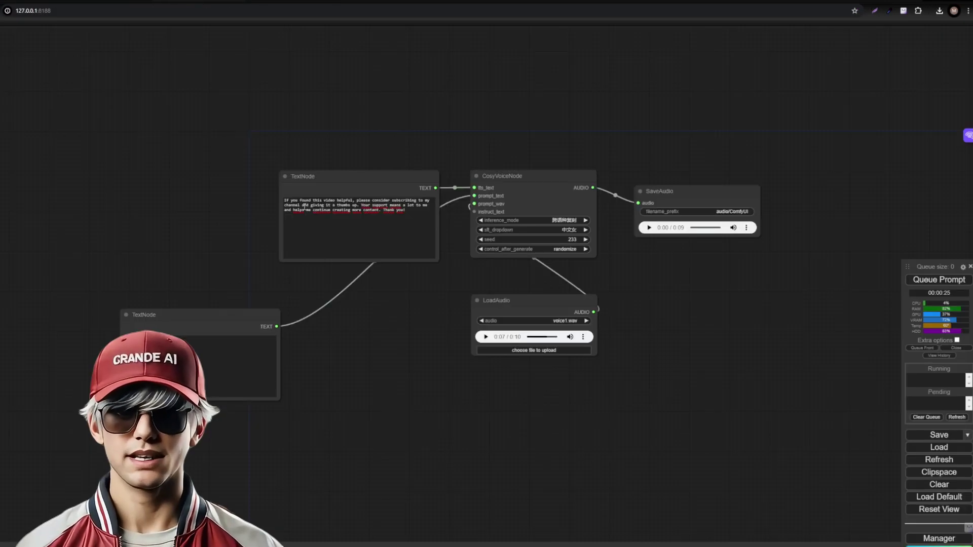
key("ctrl+a")
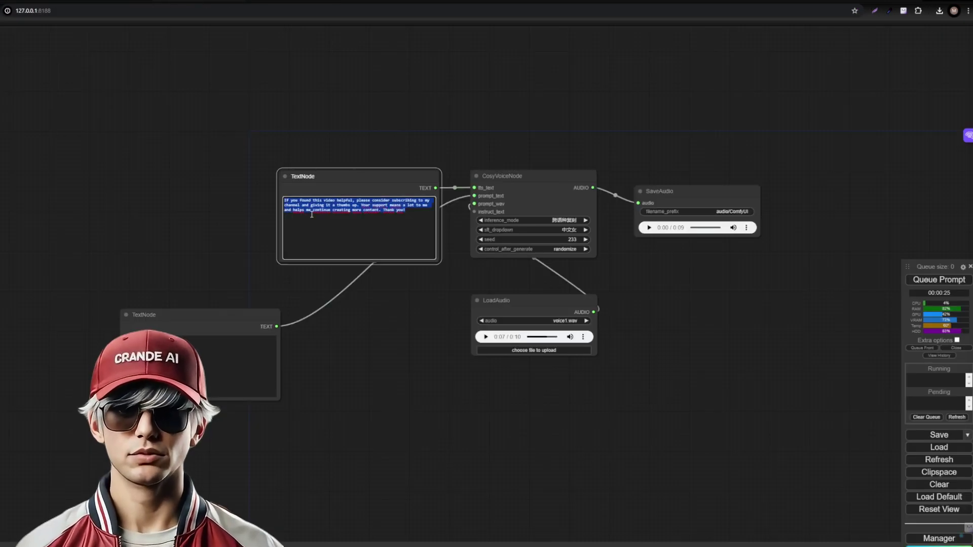
key("ctrl+v")
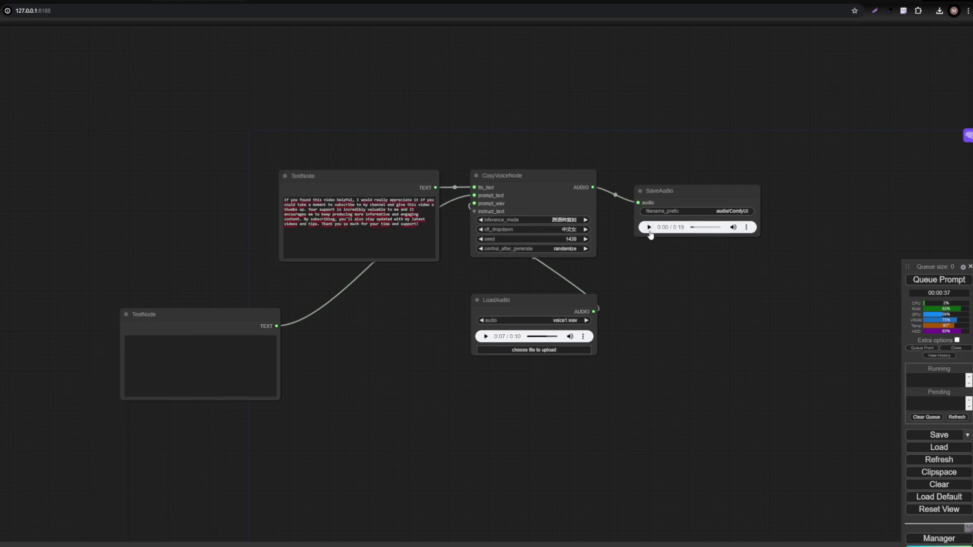
Step: Play the speech generated from the second paragraph, and the speech generated from the third, longest paragraph
left_click(650, 228)
scroll(630, 261, "up", 10)
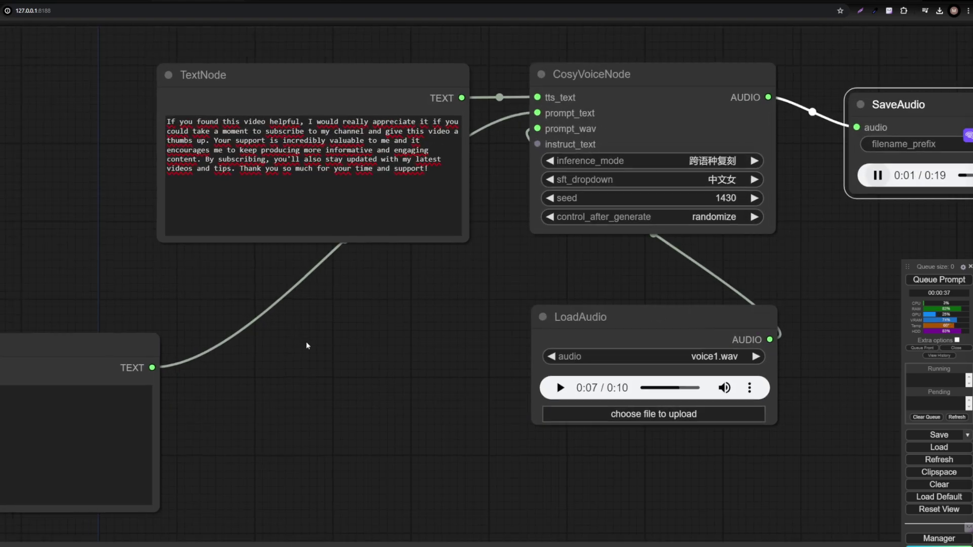
scroll(390, 401, "down", 2)
scroll(244, 217, "up", 3)
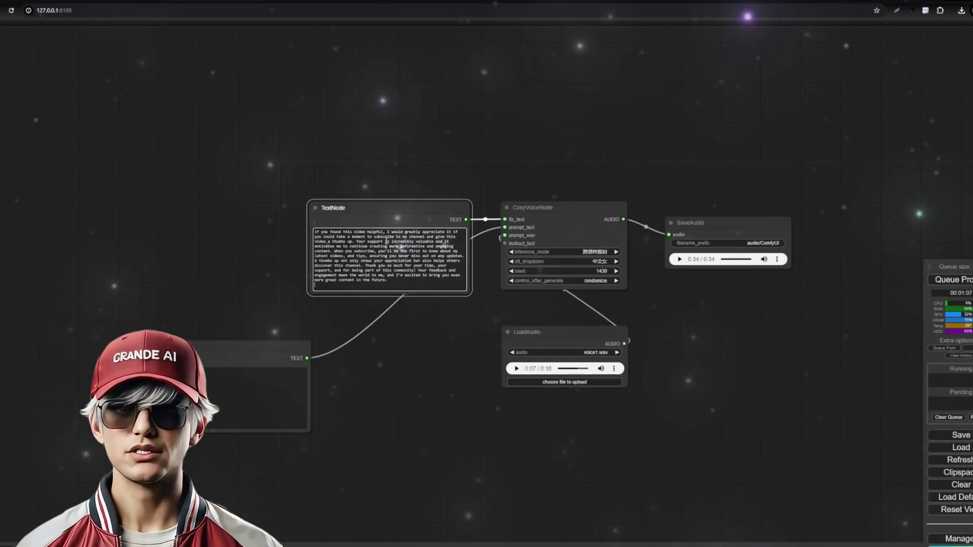
left_click(679, 259)
scroll(429, 317, "up", 10)
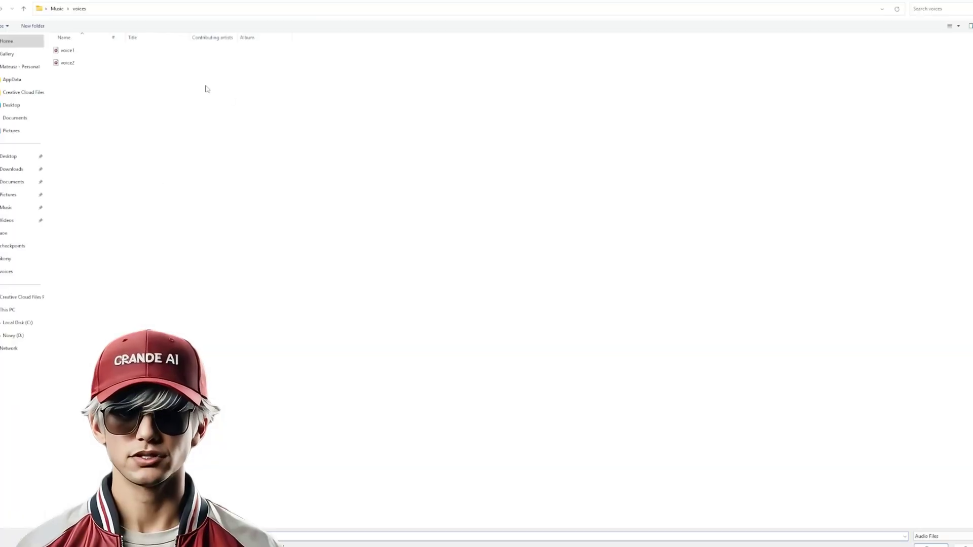
Step: Load voice2 from the voices folder as the reference audio and play the speech generated with it
double_click(96, 63)
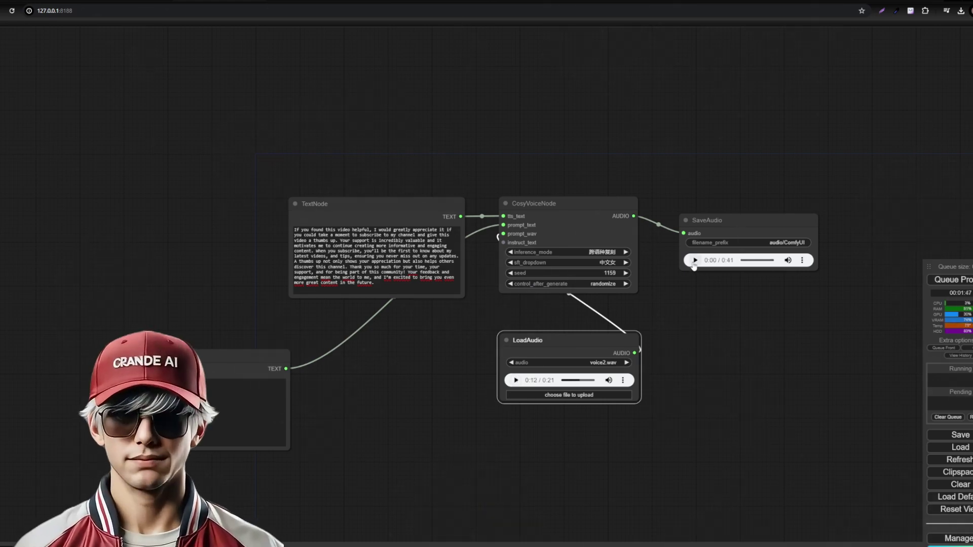
scroll(361, 308, "up", 5)
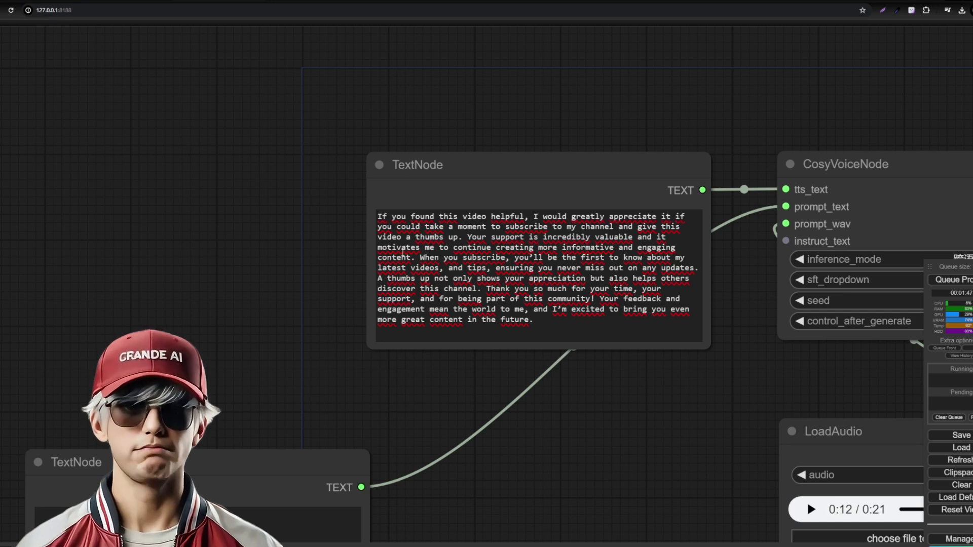
Step: Copy the sentence beginning "Your support is incredibly valuable" into ChatGPT and ask it to "change word motivates"
left_click_drag(467, 237, 418, 257)
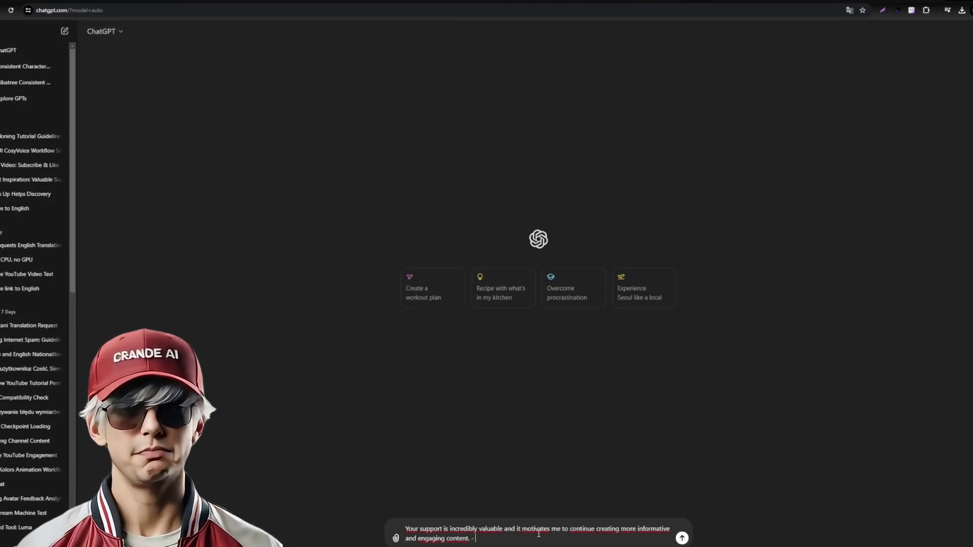
type("change word moi")
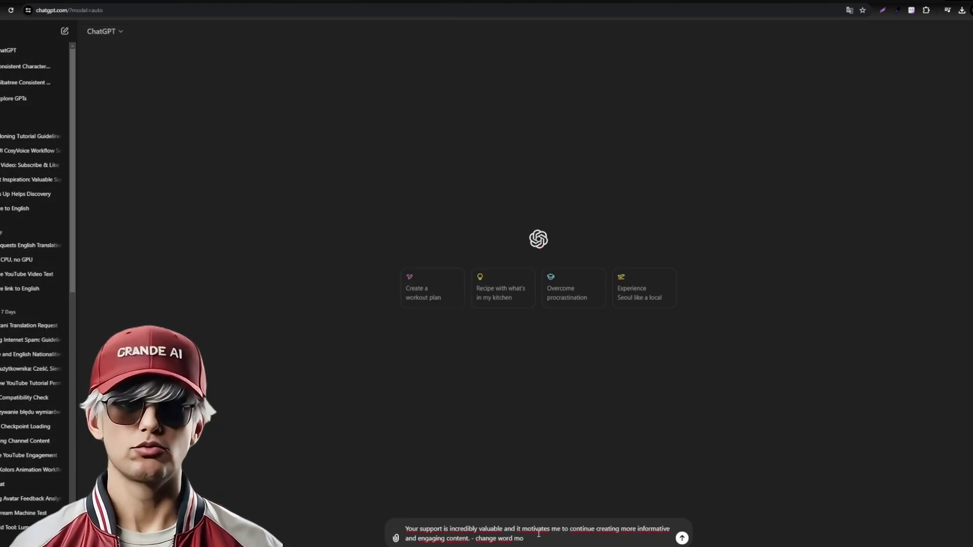
type("tivates")
key("Return")
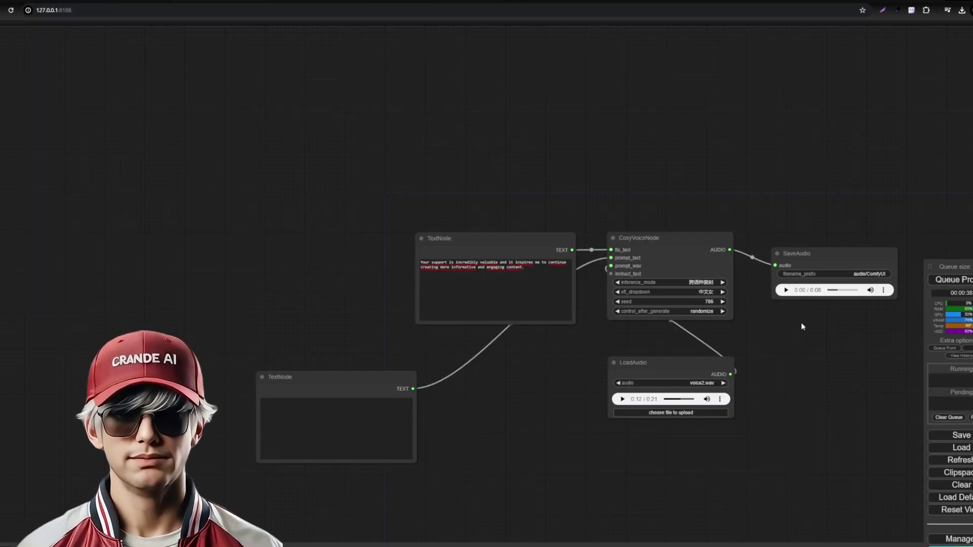
Step: Play the speech generated from the reworded sentence using the voice2.wav reference
scroll(785, 335, "up", 5)
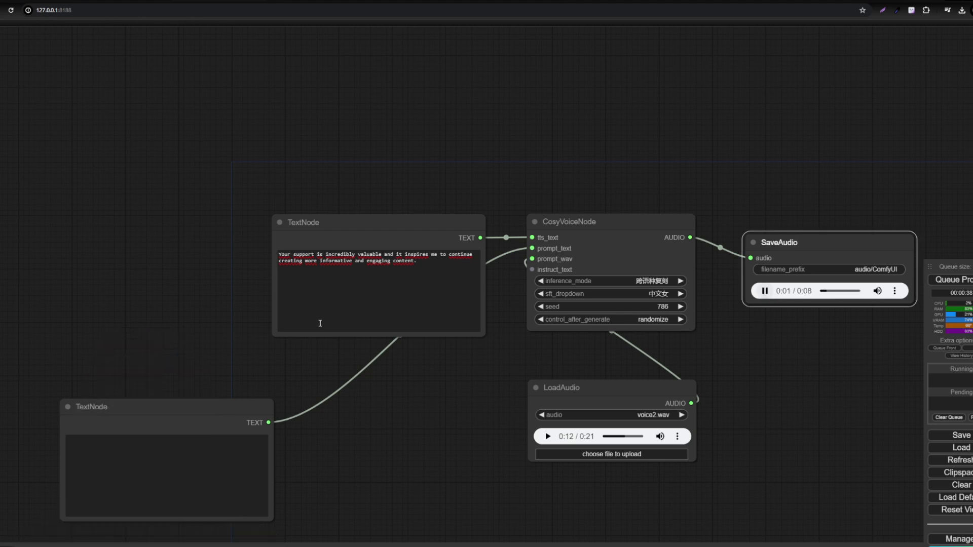
left_click(378, 281)
left_click(421, 351)
scroll(411, 357, "up", 3)
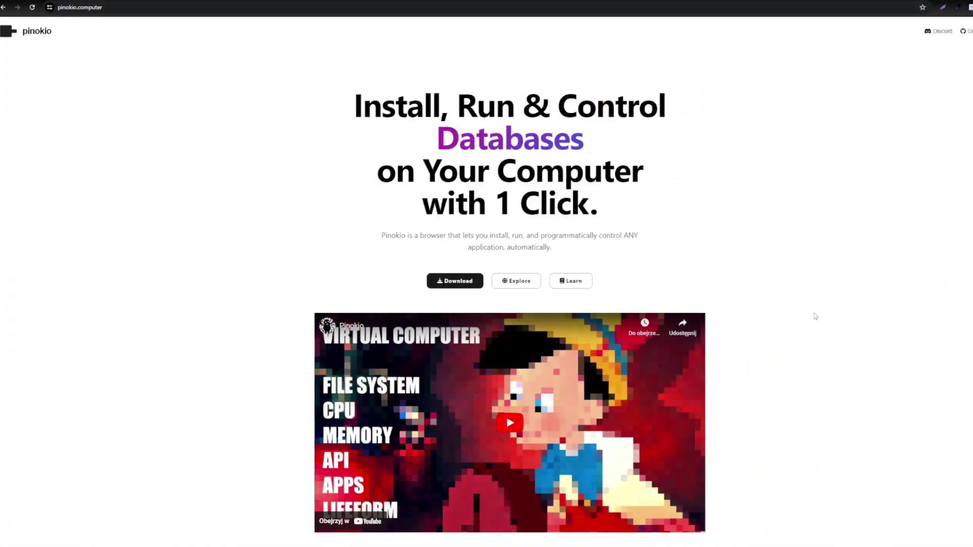
Step: Download Pinokio for Windows and run the Pinokio Setup 1.3.4 installer from the downloaded archive
left_click(457, 285)
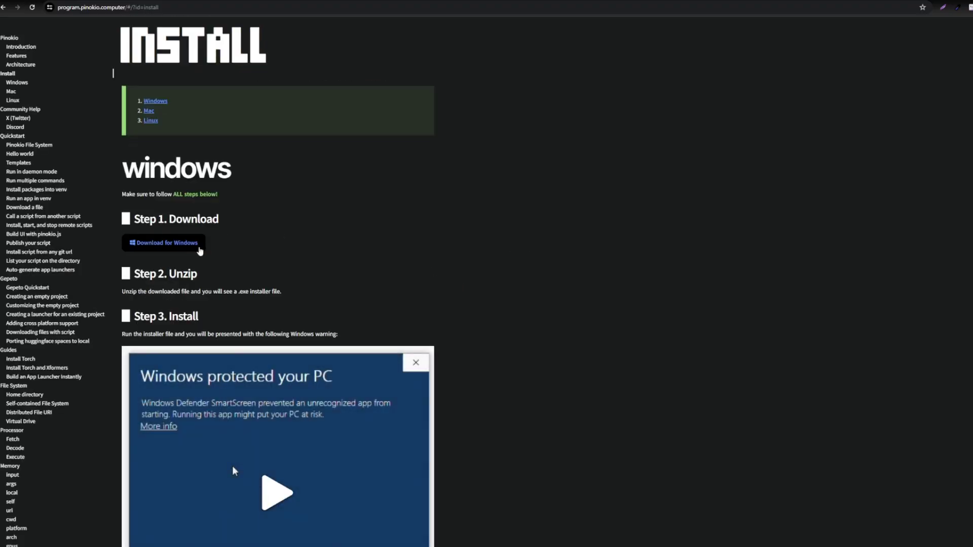
scroll(291, 249, "down", 8)
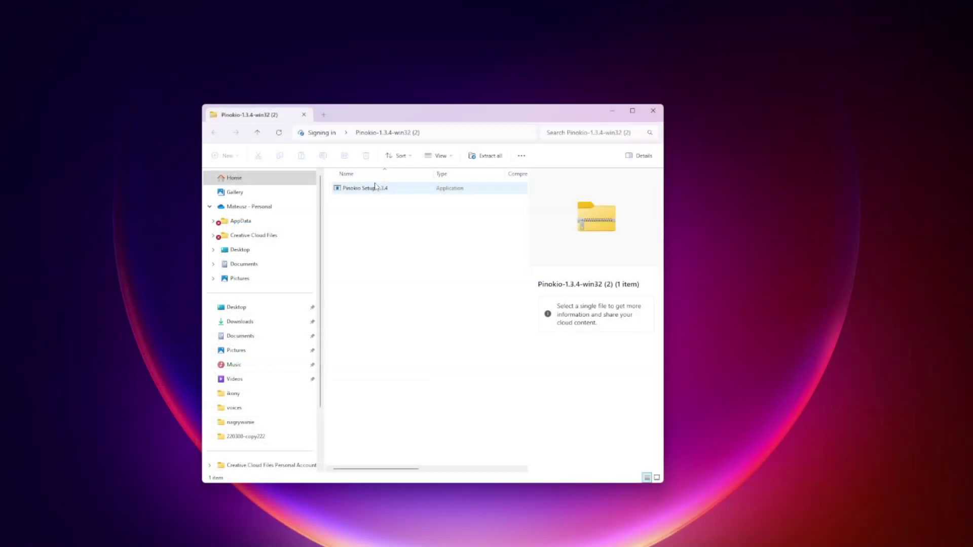
left_click(375, 187)
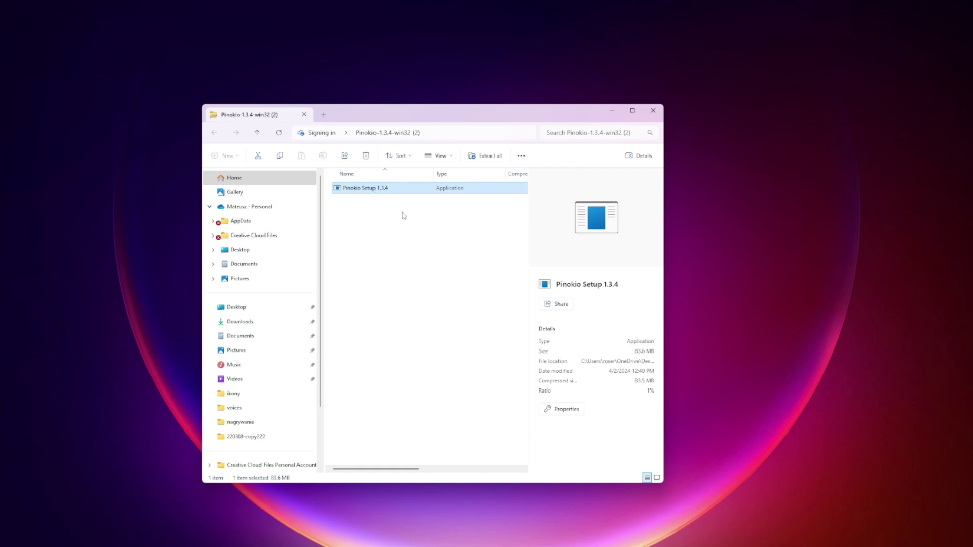
left_click(525, 359)
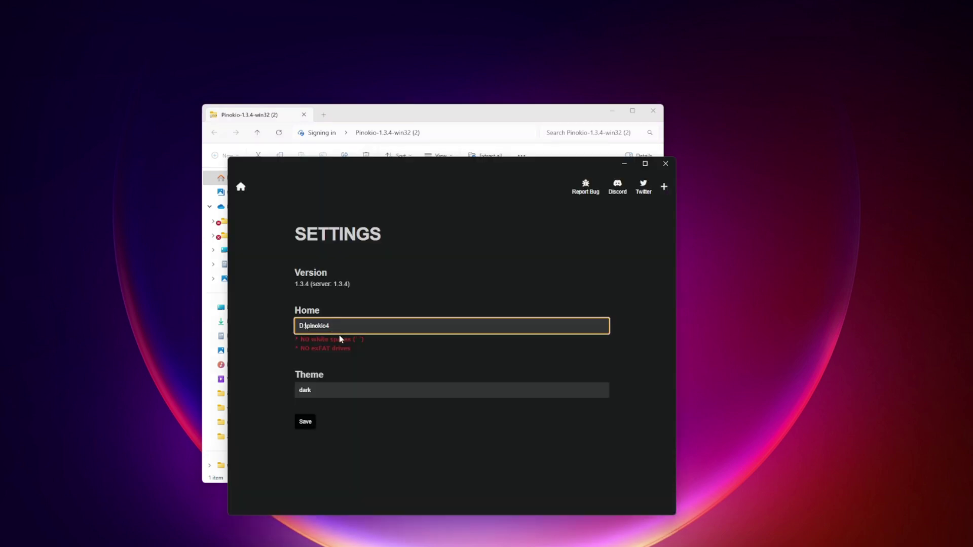
Step: Save the Pinokio settings with D:\pinokio4 as home folder, and open the ComfyUI script found by searching for "comf"
left_click(302, 422)
left_click(455, 188)
type("co")
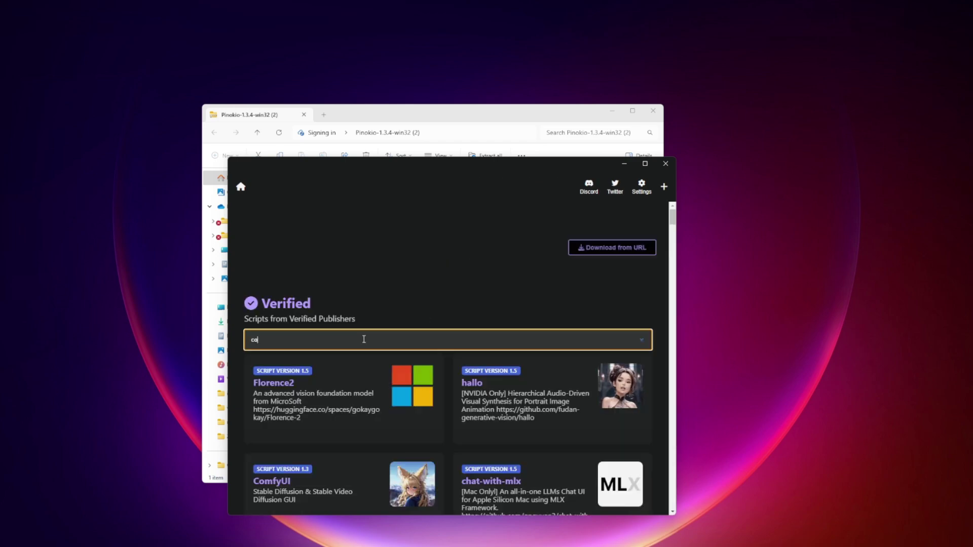
type("mf")
left_click(306, 395)
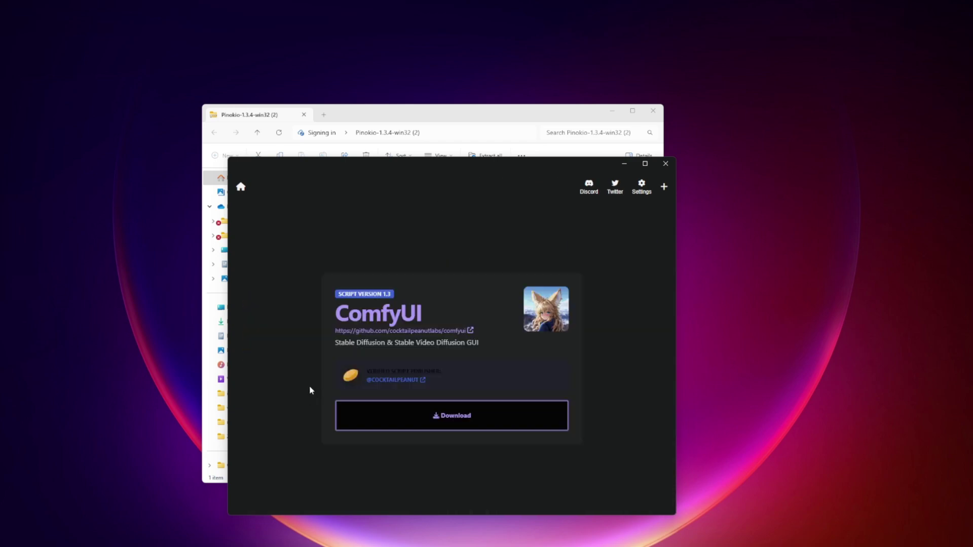
Step: Start the ComfyUI script download and install all the required components that Pinokio lists
left_click(441, 415)
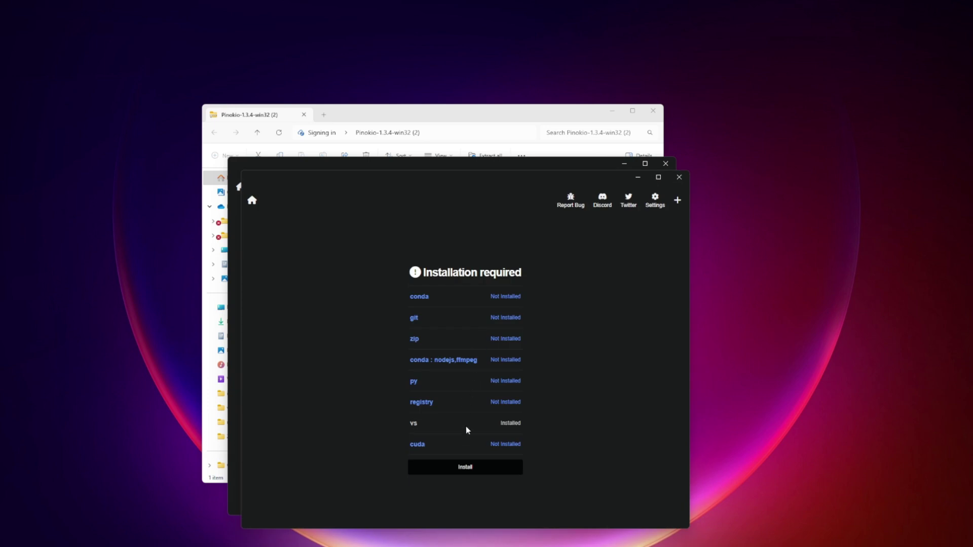
left_click(466, 469)
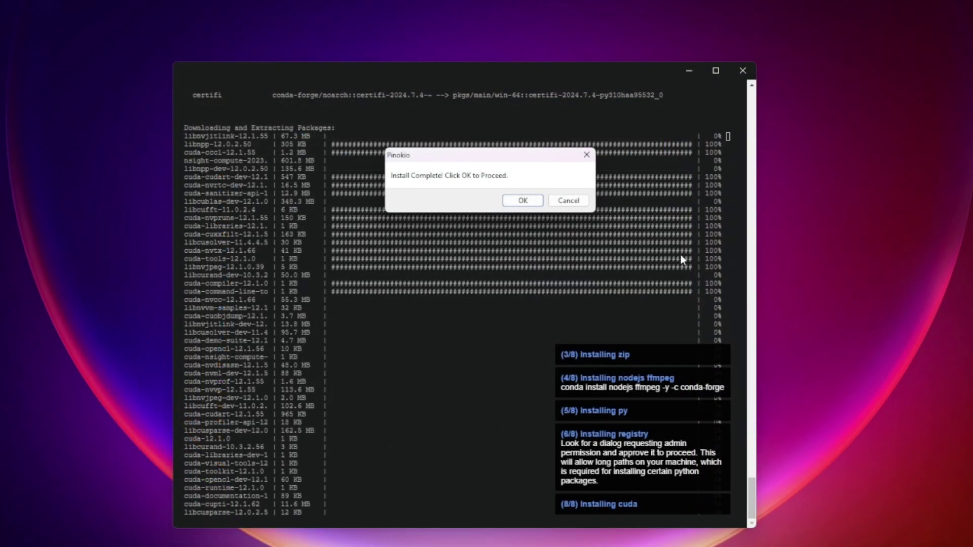
left_click(523, 201)
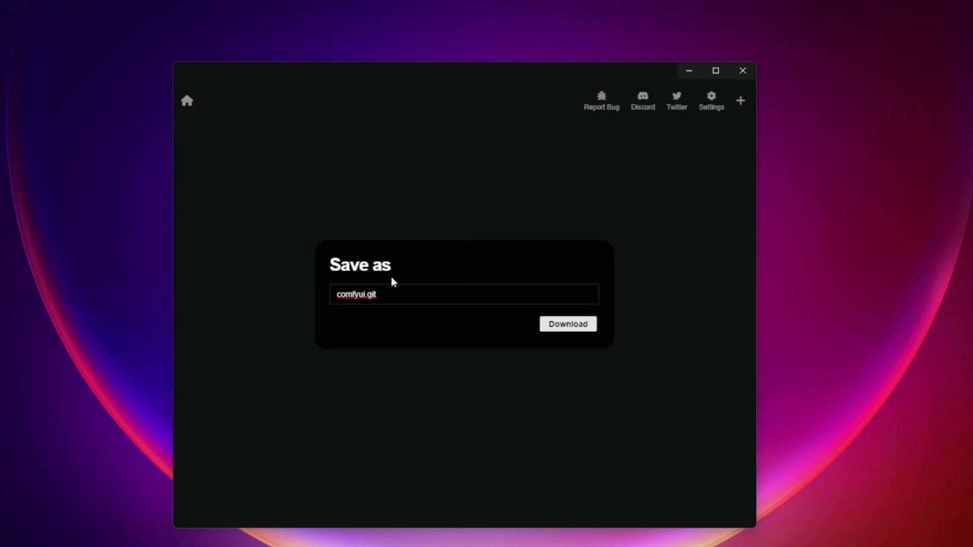
Step: Download the script under the name comfyui.git and install ComfyUI
left_click(580, 324)
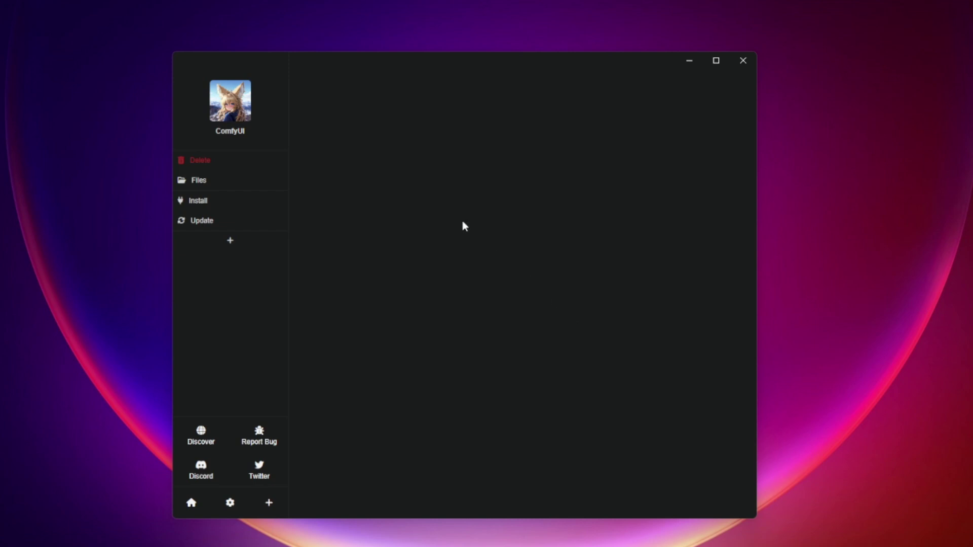
left_click(205, 203)
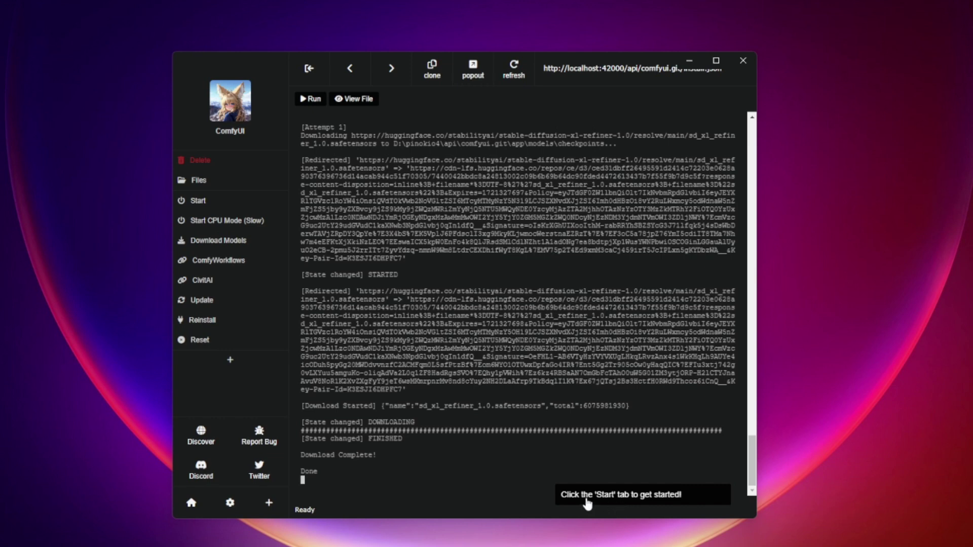
Step: Start the ComfyUI server and open its web interface in a separate browser window
left_click(204, 202)
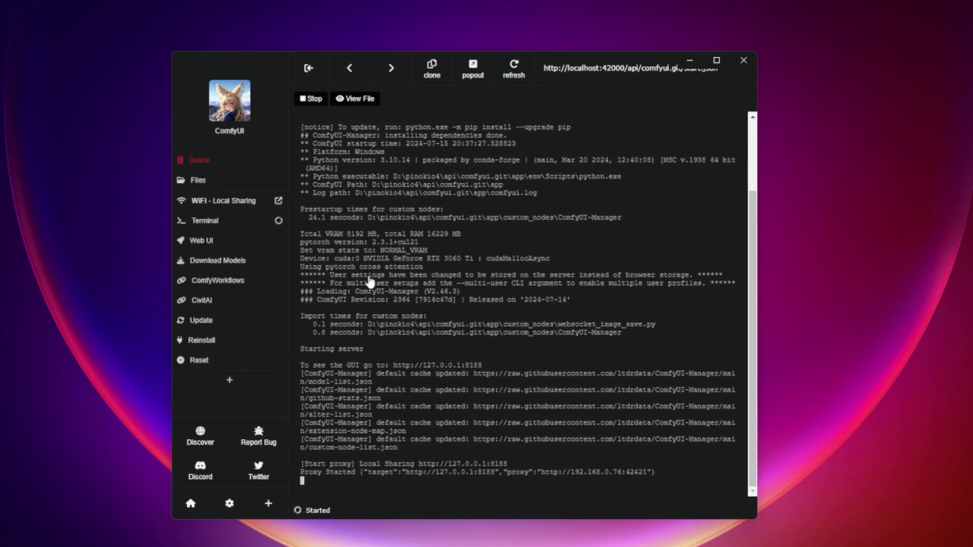
left_click(223, 243)
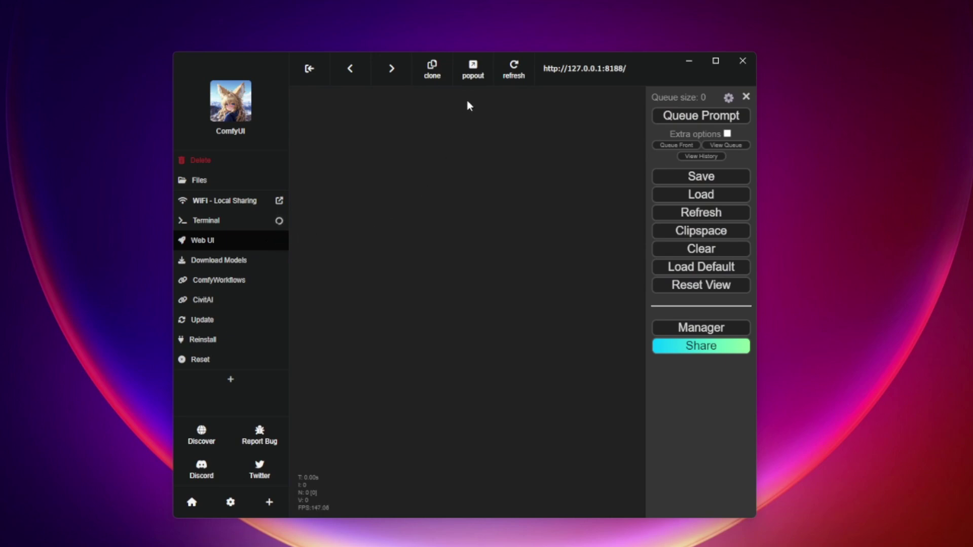
left_click(473, 71)
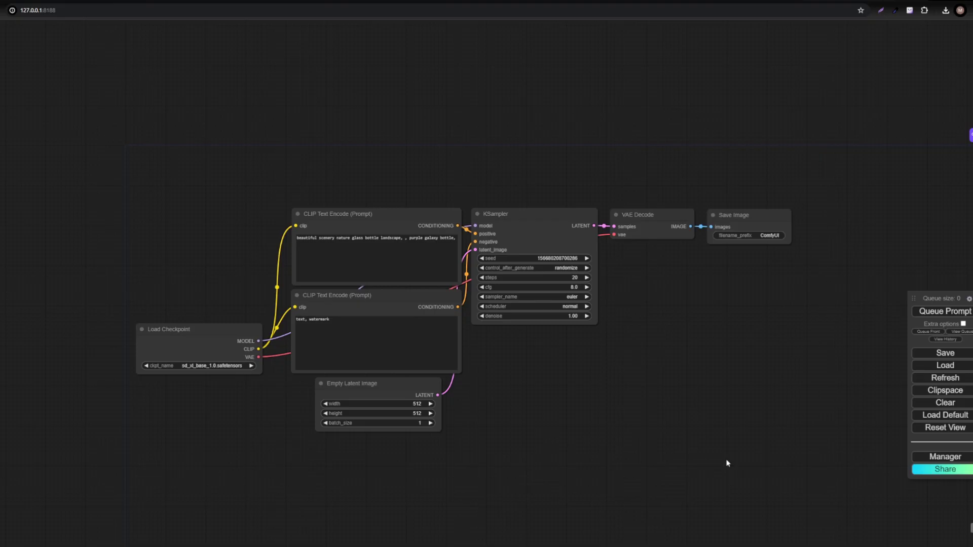
Step: Search the custom nodes in ComfyUI Manager for "cosy" and install CosyVoice-ComfyUI
left_click(923, 458)
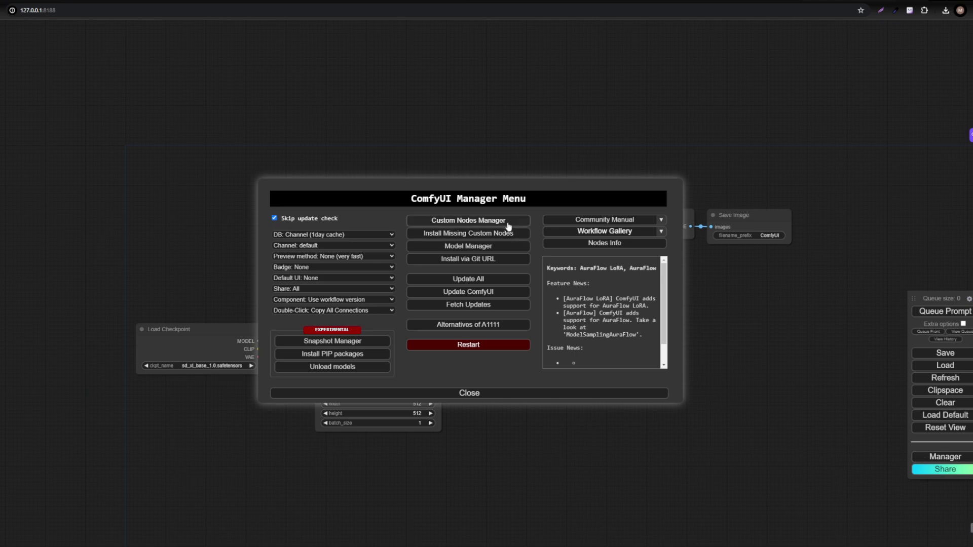
left_click(489, 223)
left_click(194, 85)
type("cosy")
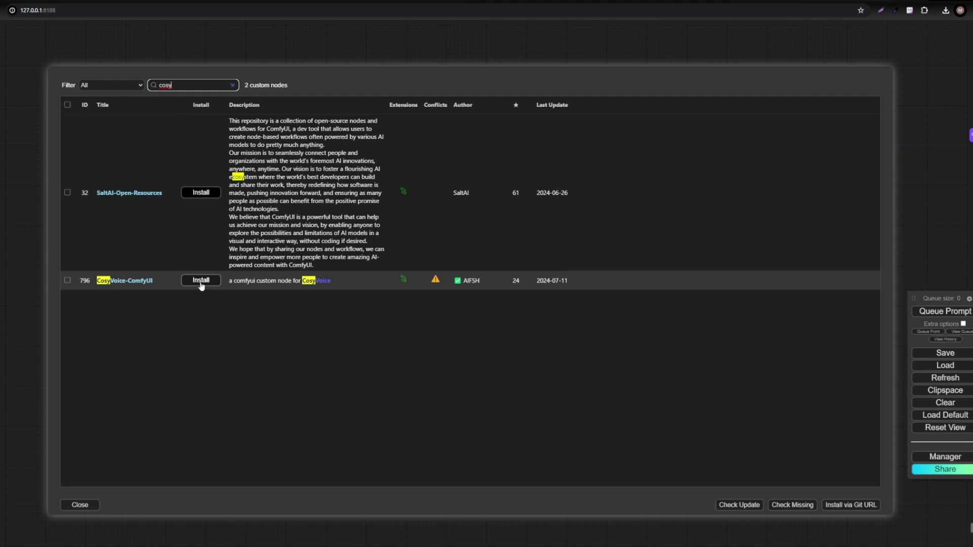
left_click(201, 282)
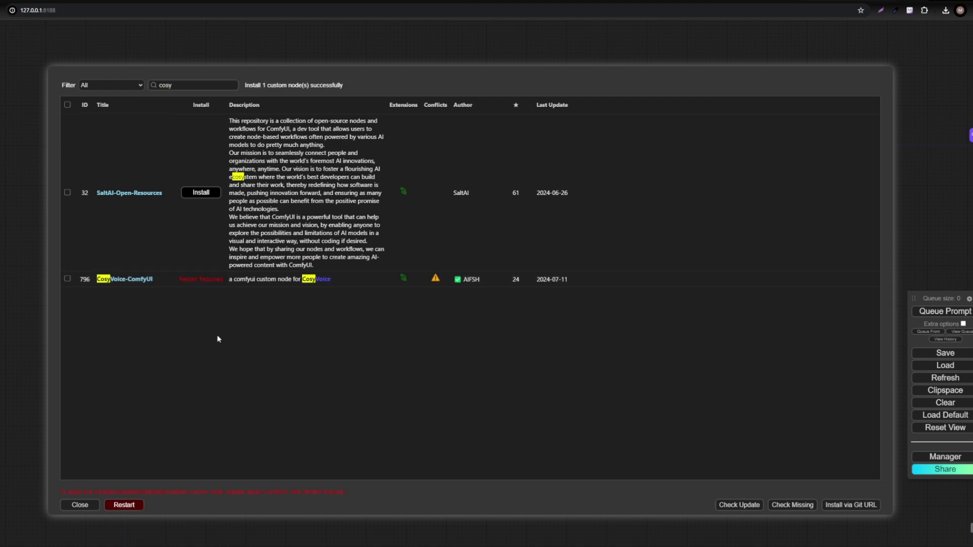
Step: Restart ComfyUI after the node installation, and stop its server from the Pinokio terminal
left_click(123, 504)
left_click(505, 62)
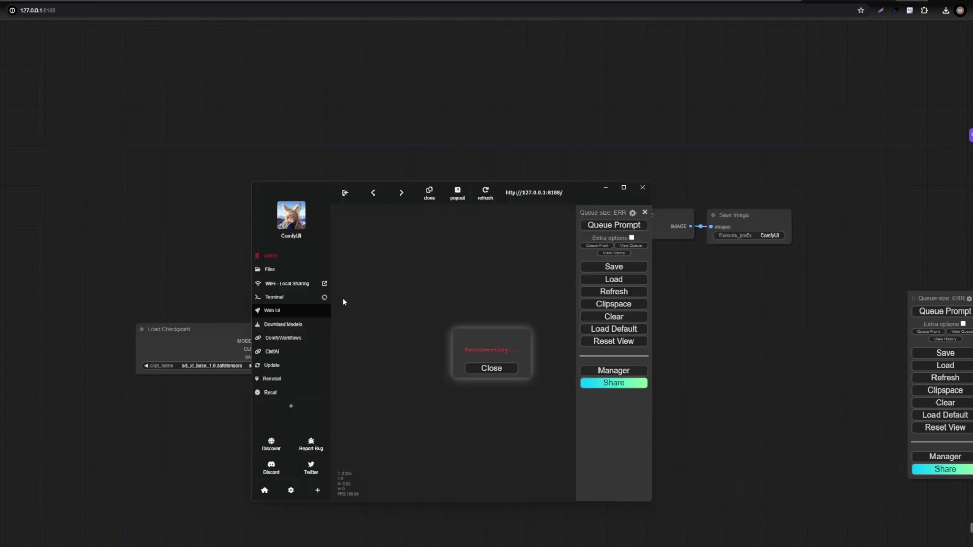
left_click(283, 299)
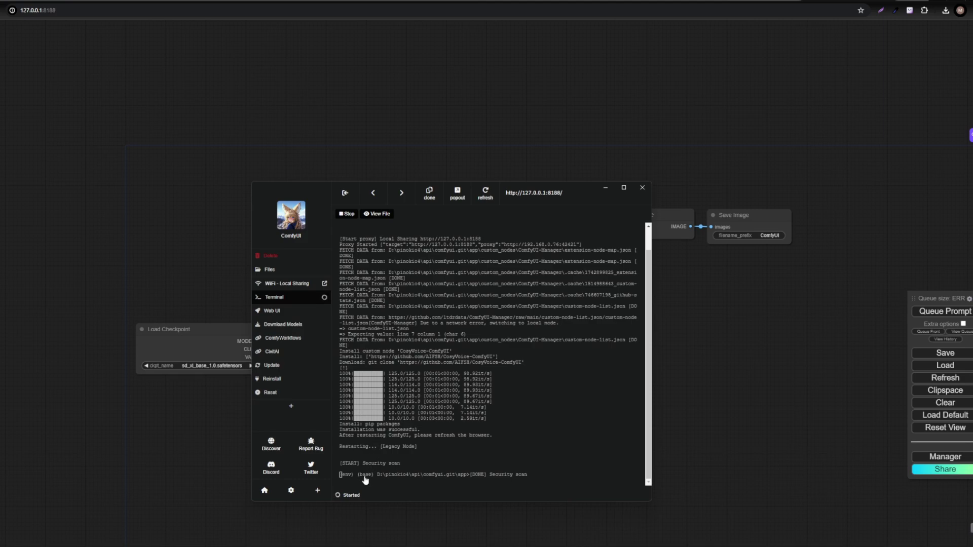
left_click(347, 213)
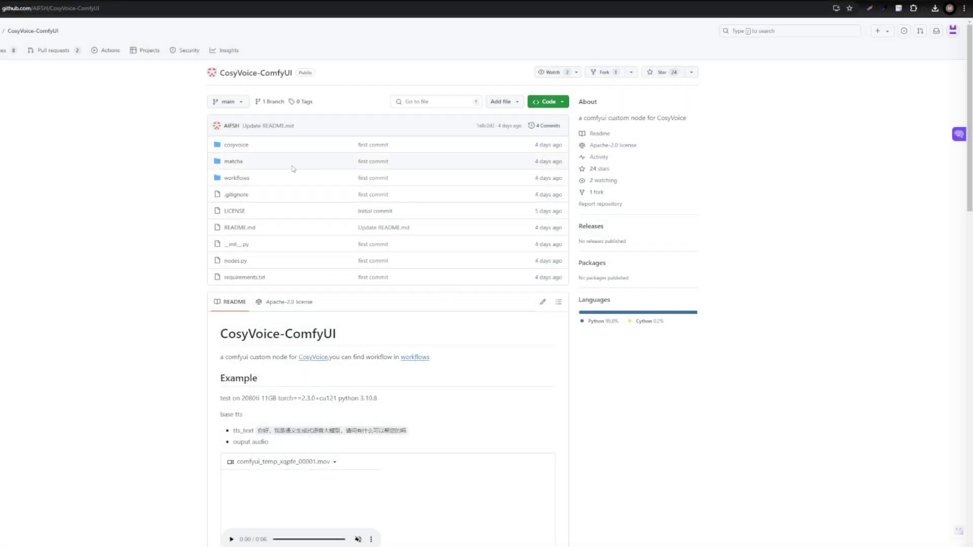
Step: Download 3s_clone_workflow.json from the CosyVoice-ComfyUI repository's workflows folder on GitHub and load it onto the ComfyUI canvas
left_click(233, 180)
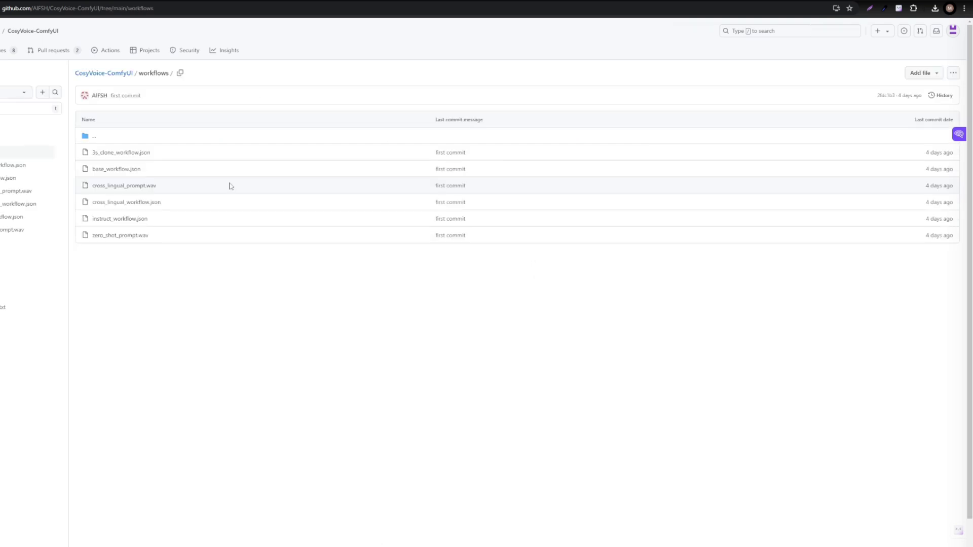
left_click(140, 156)
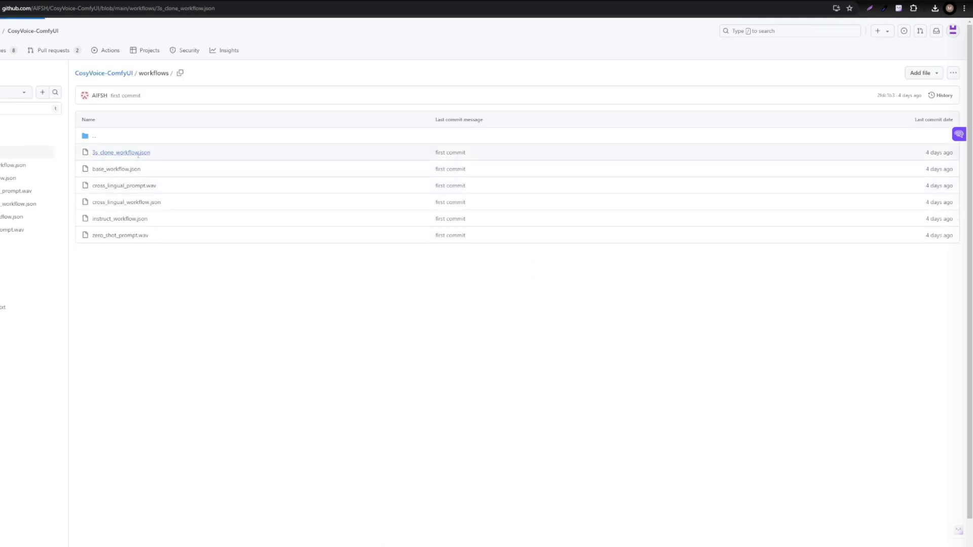
left_click(953, 74)
left_click(888, 104)
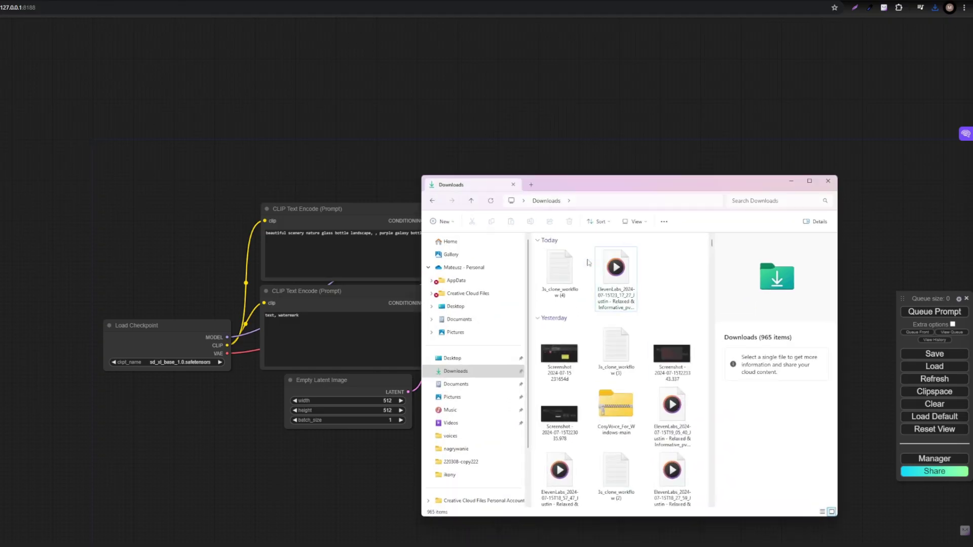
left_click_drag(561, 271, 360, 182)
left_click_drag(325, 266, 650, 439)
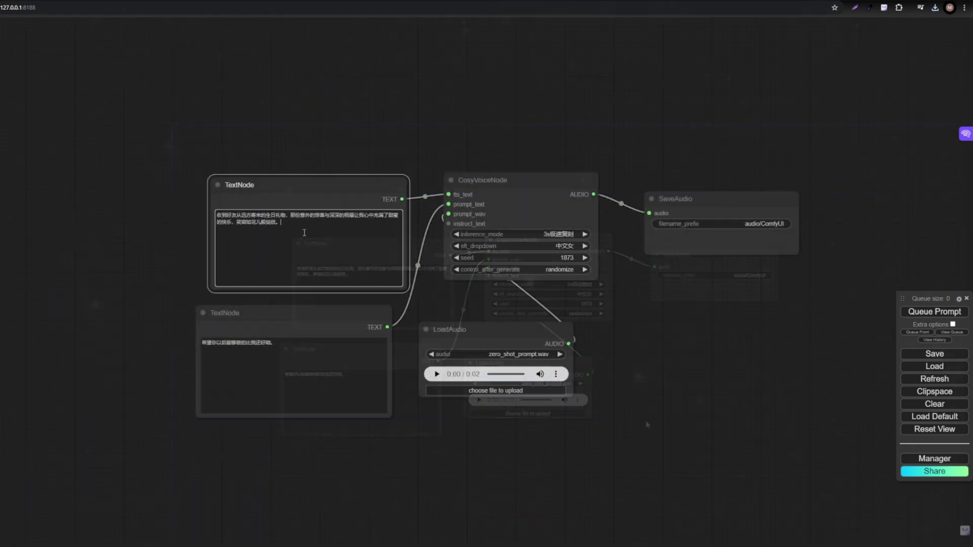
Step: Replace the tts_text with "Thank you for watching. See you in the next video." and clear the text of the prompt_text node
key("ctrl+a")
type("Thank you for watching. See you in the next video.")
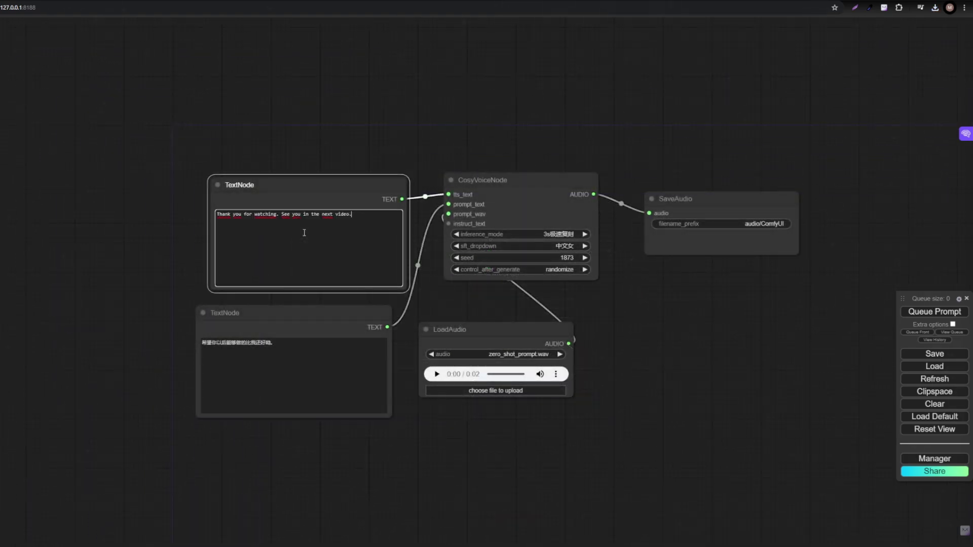
left_click(238, 357)
key("ctrl+a")
key("Delete")
scroll(583, 223, "up", 2)
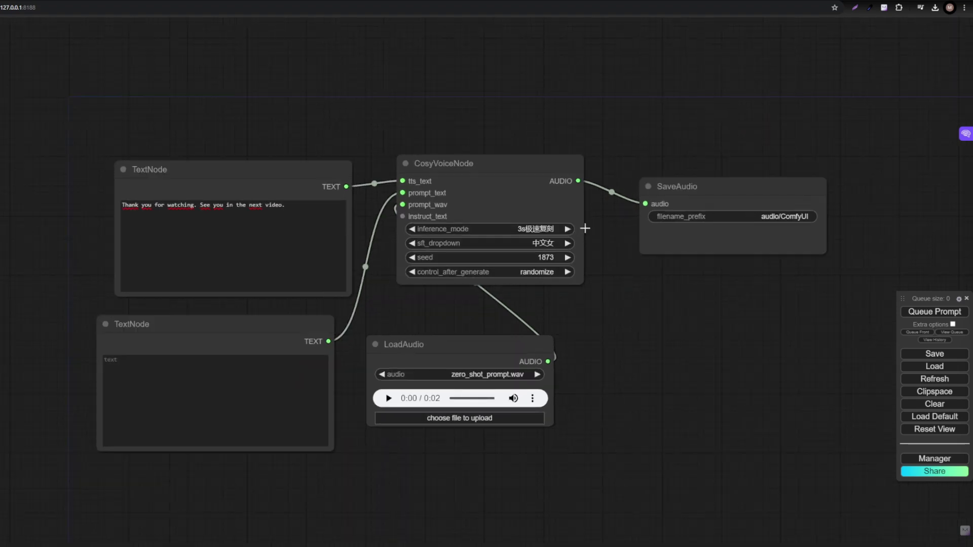
Step: Set the CosyVoiceNode's inference_mode to 跨语种复刻 and upload voice2 from the voices folder as the reference audio
left_click(547, 229)
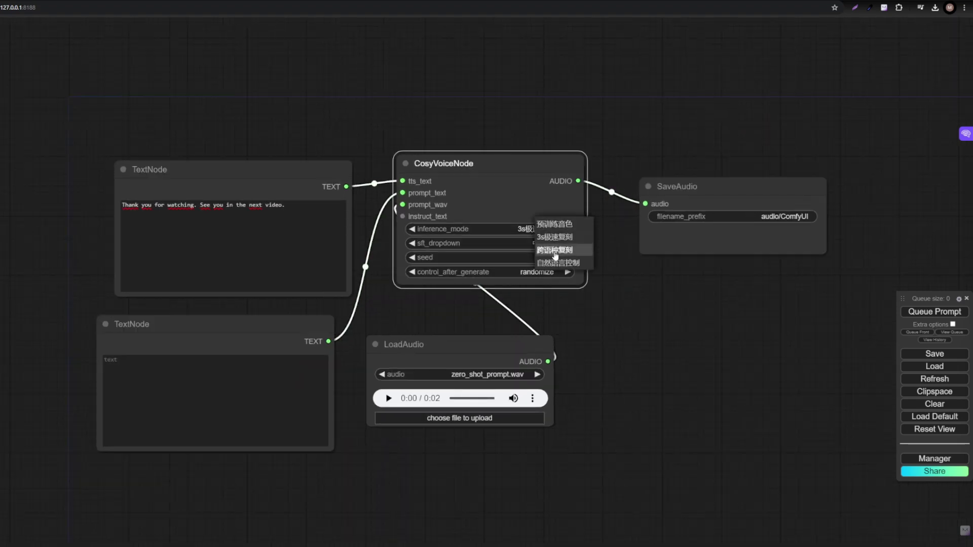
left_click(555, 252)
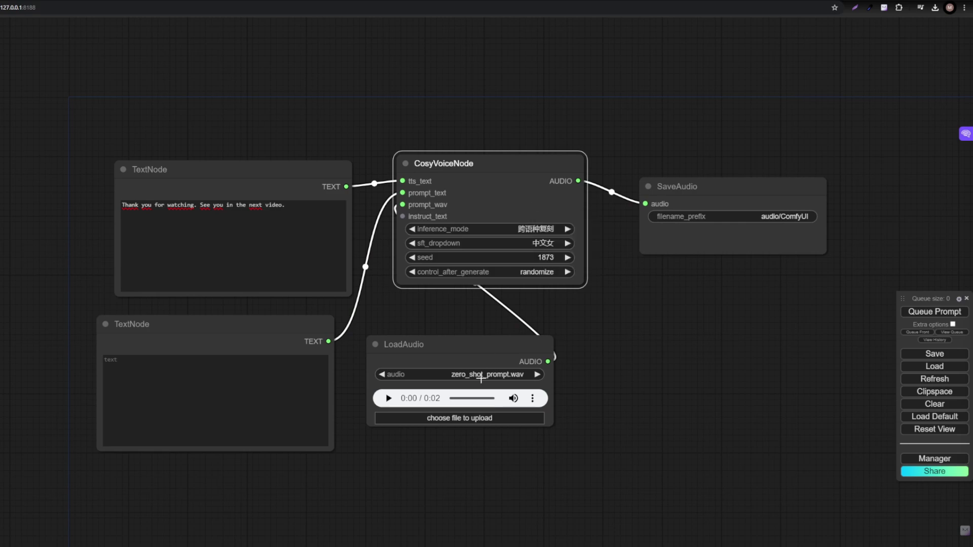
left_click(461, 418)
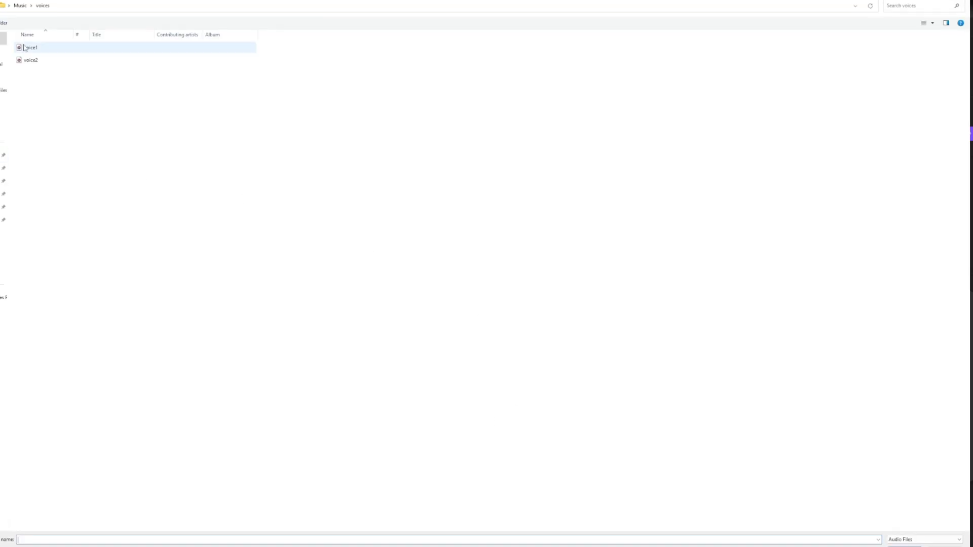
left_click(28, 62)
double_click(28, 60)
scroll(561, 327, "down", 2)
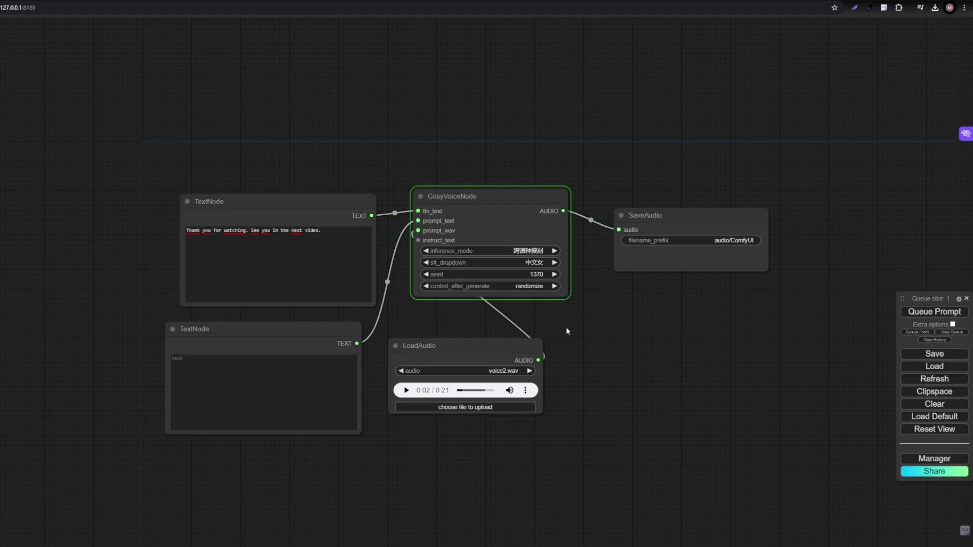
Step: Look through the inference_mode options and set the CosyVoiceNode's sft_dropdown to 英文男
scroll(524, 364, "up", 3)
left_click_drag(524, 363, 580, 380)
left_click(548, 262)
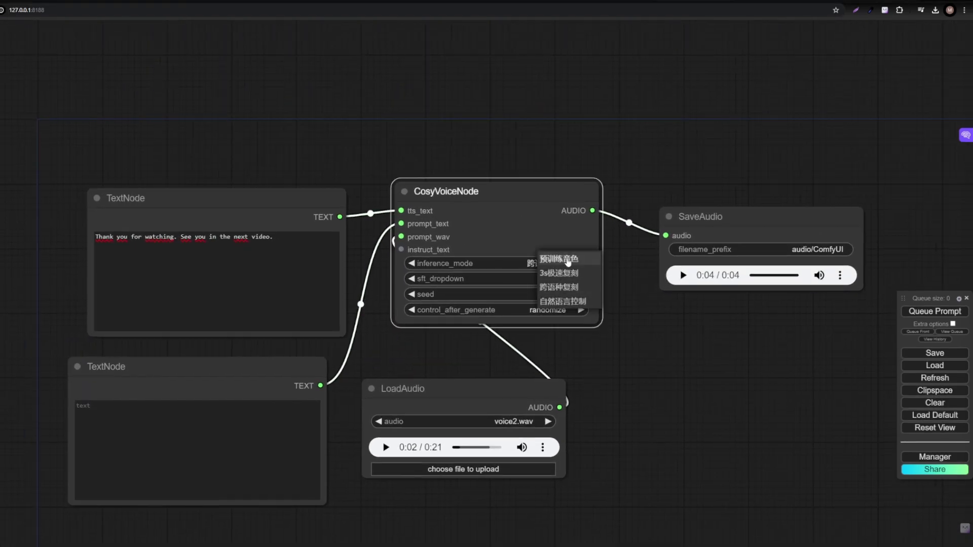
left_click(558, 278)
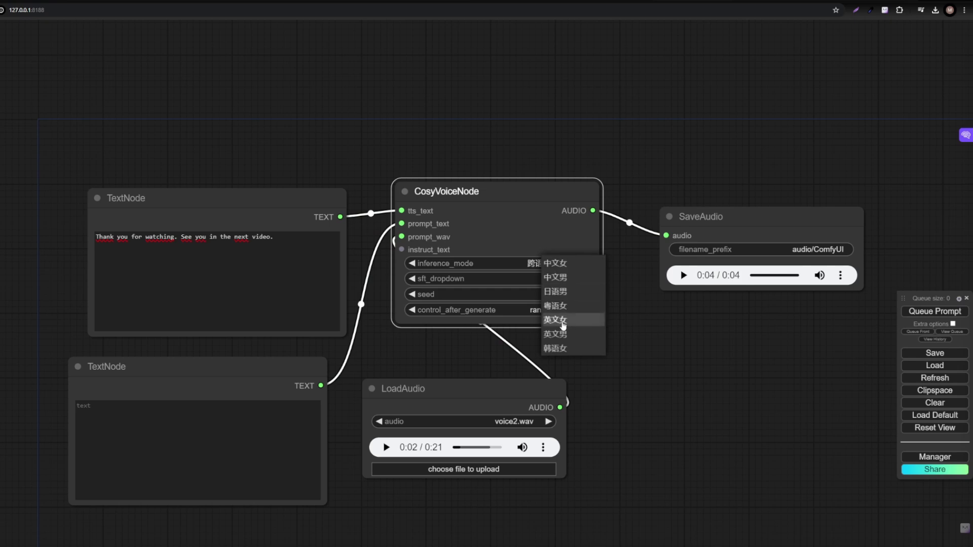
left_click(624, 277)
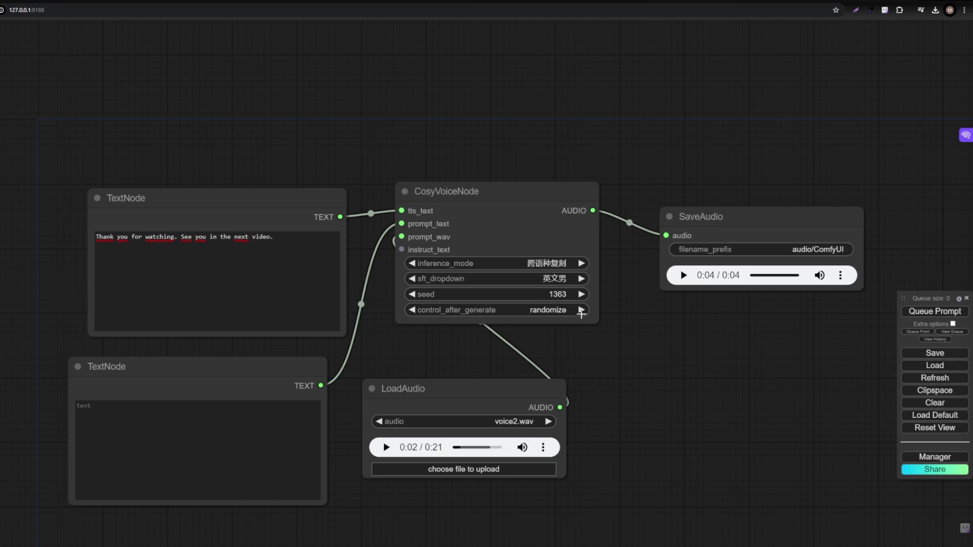
Step: Raise the CosyVoiceNode's seed to 1366 and set control_after_generate to fixed
left_click(583, 294)
left_click(569, 309)
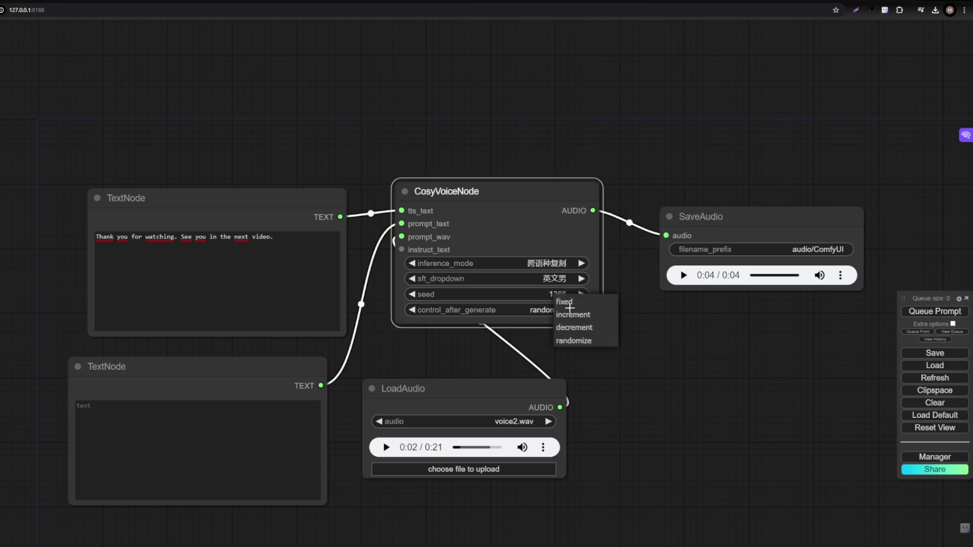
left_click(559, 303)
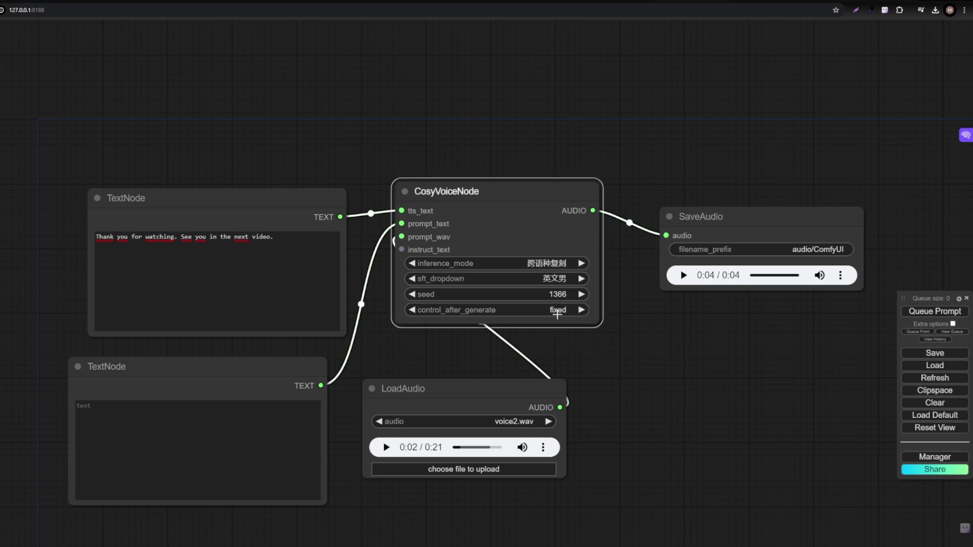
Step: Set control_after_generate to randomize and play the newly generated audio in the SaveAudio node
left_click(561, 311)
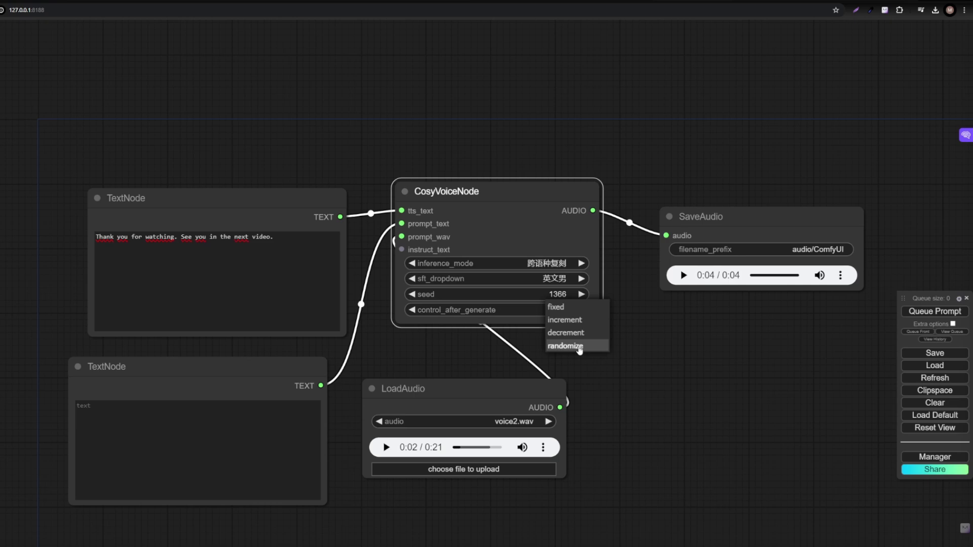
left_click(579, 347)
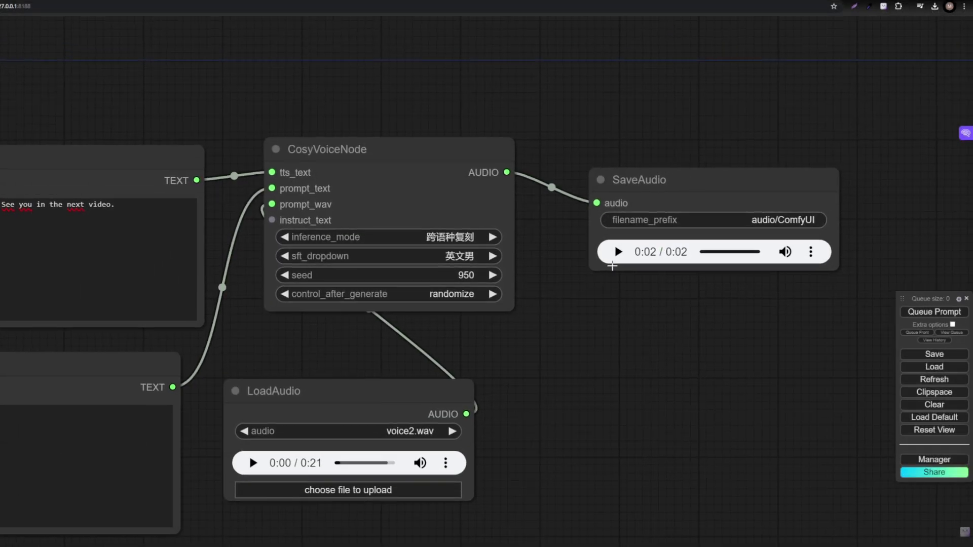
left_click(618, 252)
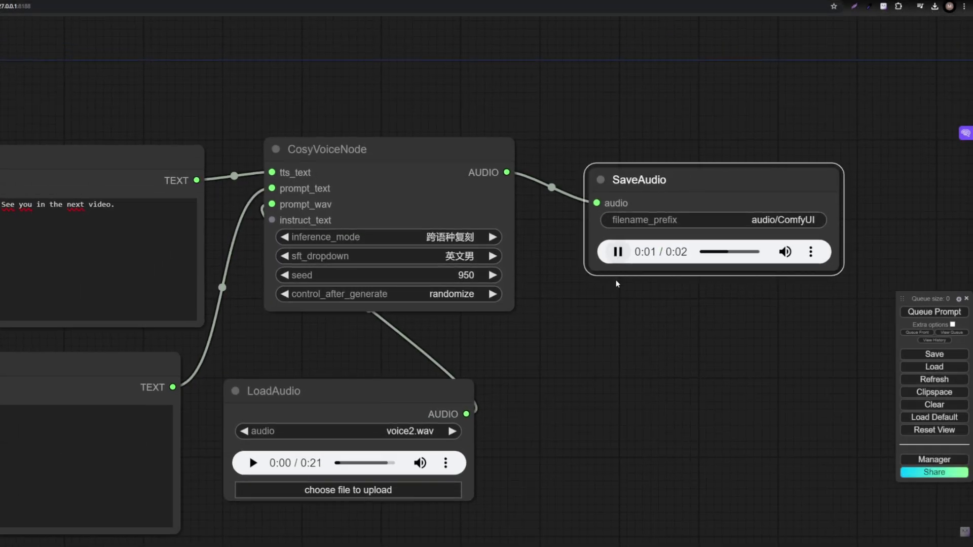